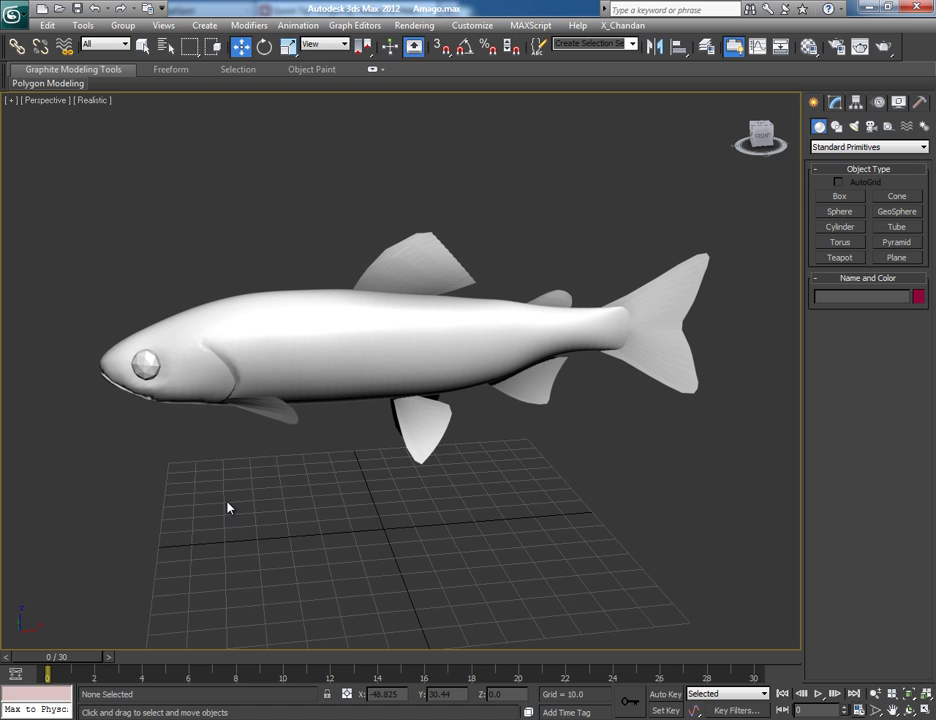
# Step: View the fish in wireframe to inspect its all-triangle mesh, then return to shaded display
pyautogui.press('F3')
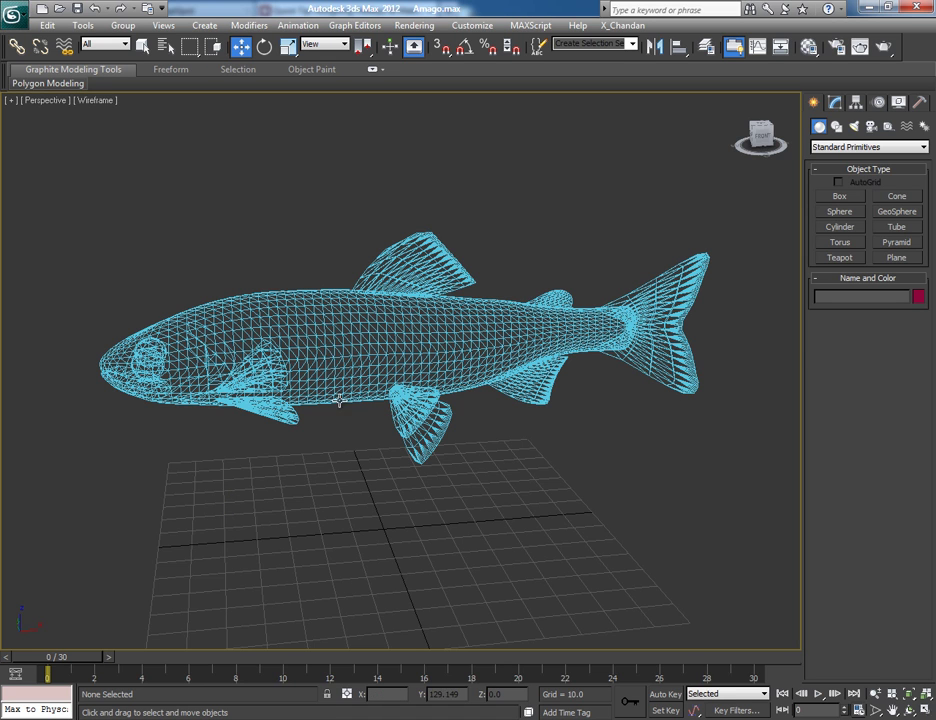
pyautogui.keyDown('alt'); pyautogui.moveTo(261, 460); pyautogui.dragTo(301, 391, button='middle'); pyautogui.keyUp('alt')
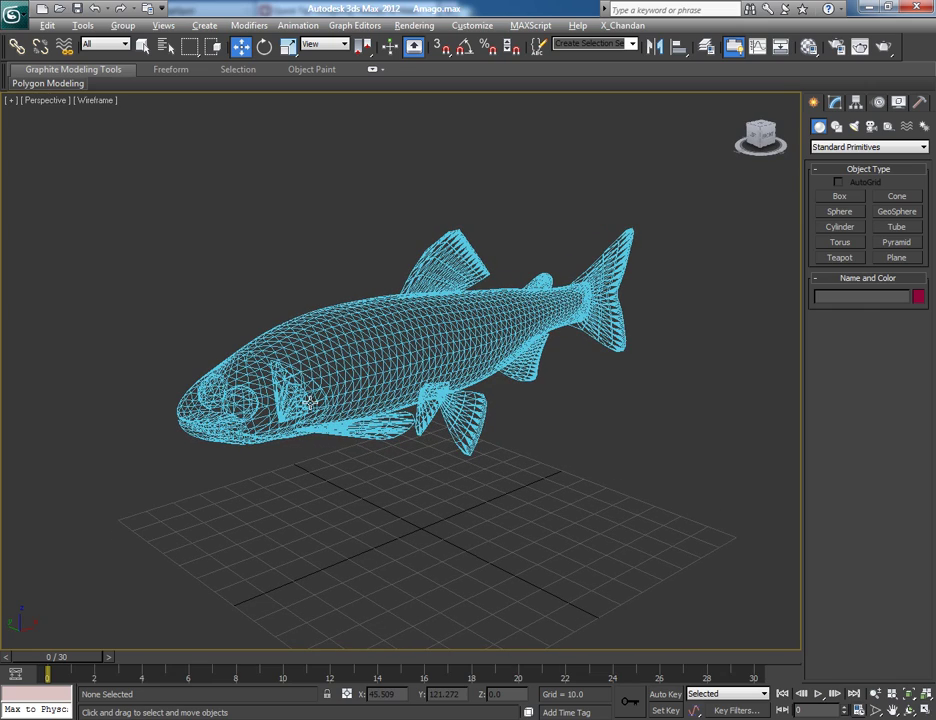
pyautogui.scroll(5, 349, 468)
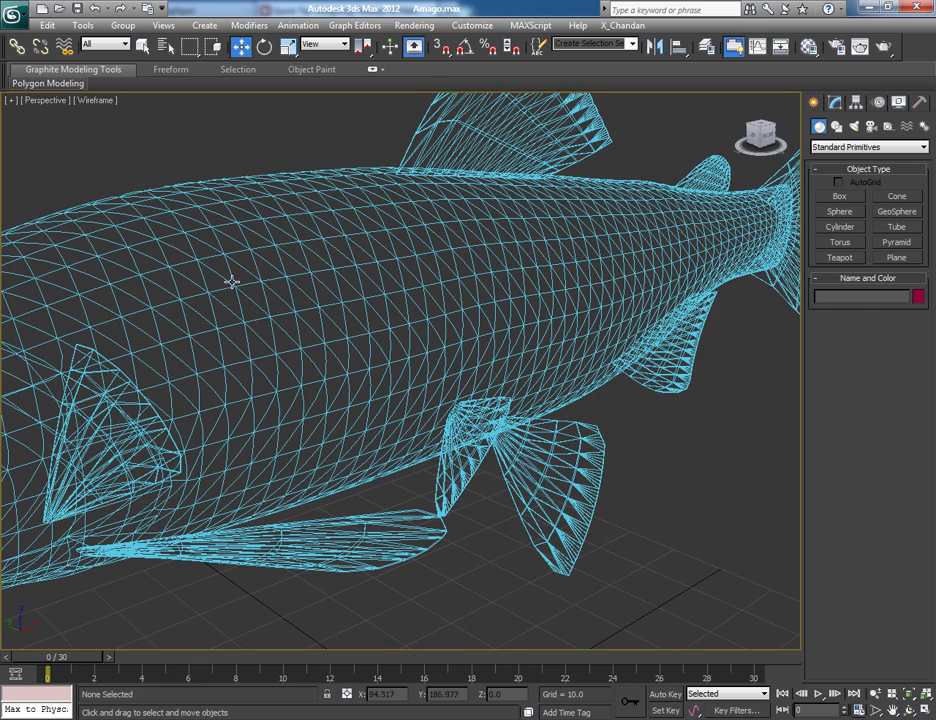
pyautogui.scroll(-5, 240, 410)
pyautogui.scroll(4, 375, 462)
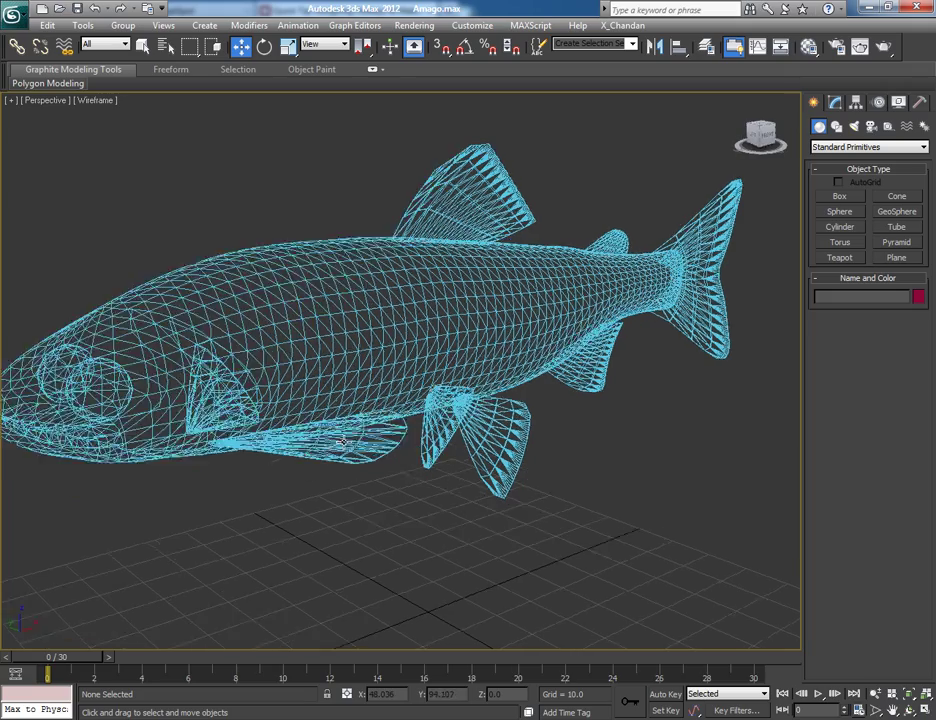
pyautogui.moveTo(305, 447); pyautogui.dragTo(361, 445, button='middle')
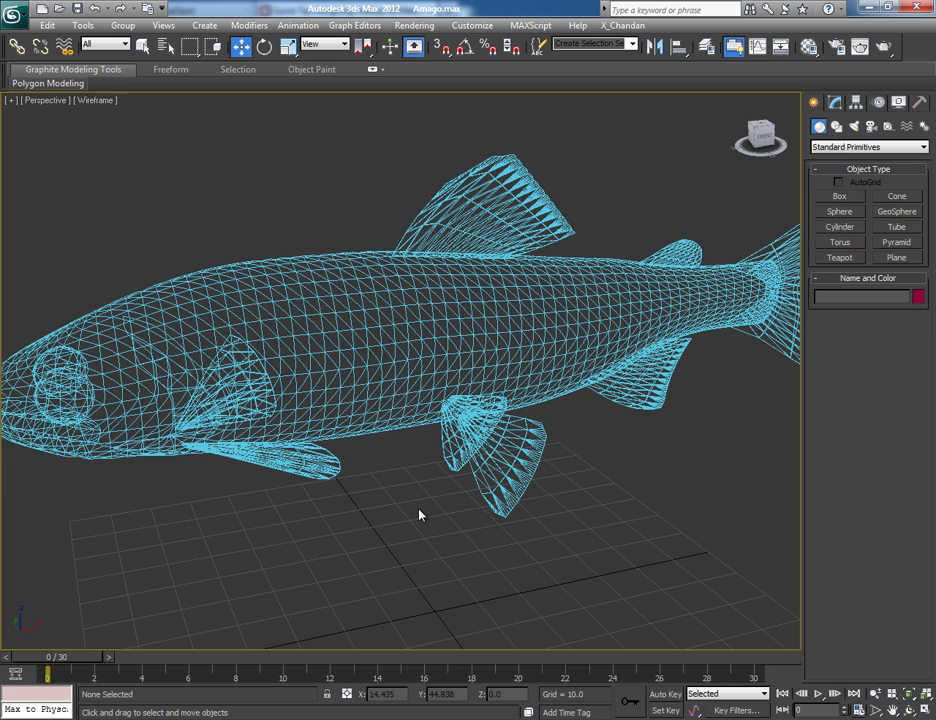
pyautogui.press('F3')
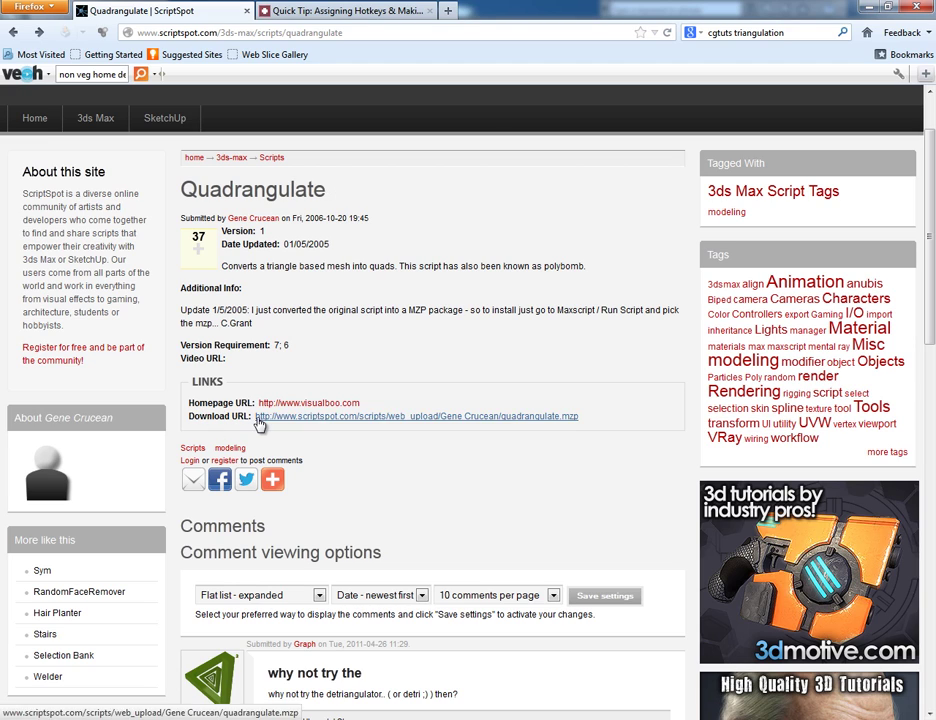
# Step: Download quadrangulate.mzp from ScriptSpot and save it to the Script folder
pyautogui.click(340, 421)
pyautogui.click(356, 440)
pyautogui.click(530, 512)
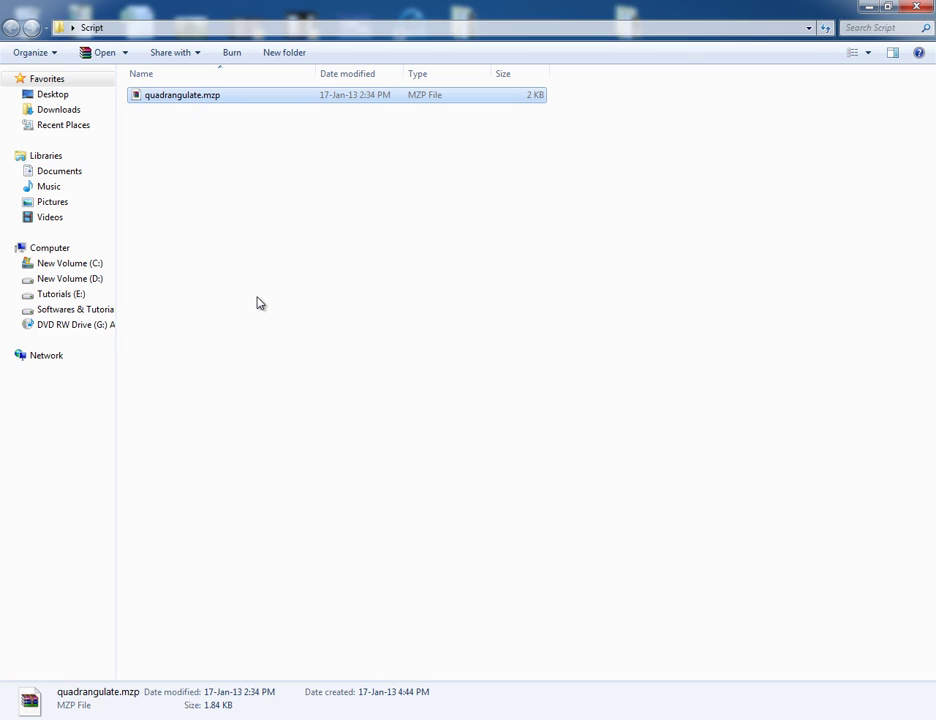
# Step: Extract quadrangulate.mzp with WinRAR into a quadrangulate folder, then close WinRAR
pyautogui.moveTo(217, 100); pyautogui.dragTo(185, 98)
pyautogui.rightClick(185, 98)
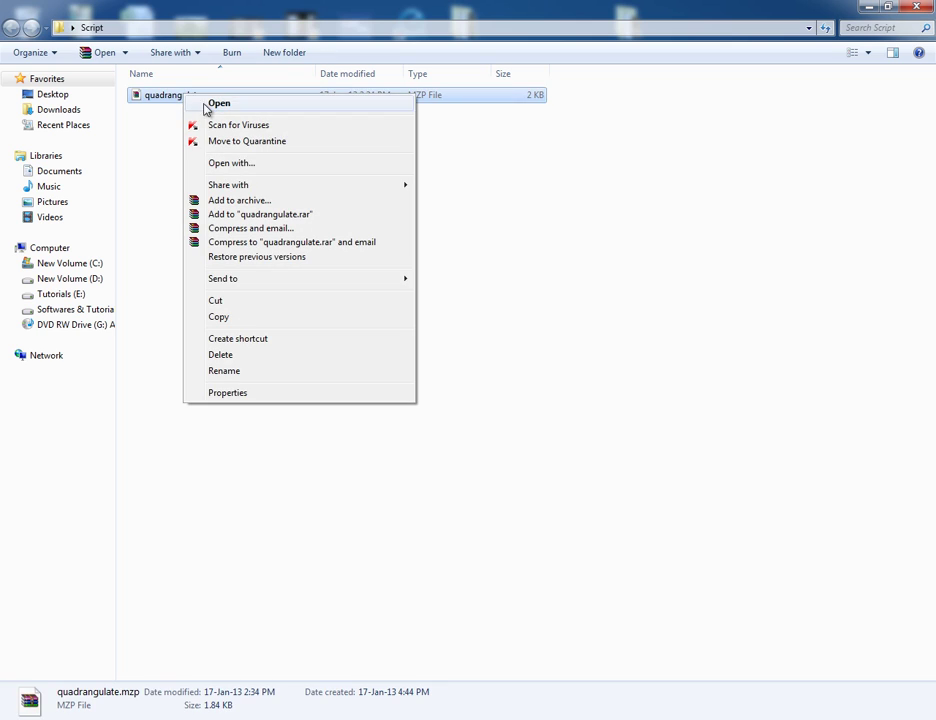
pyautogui.click(265, 168)
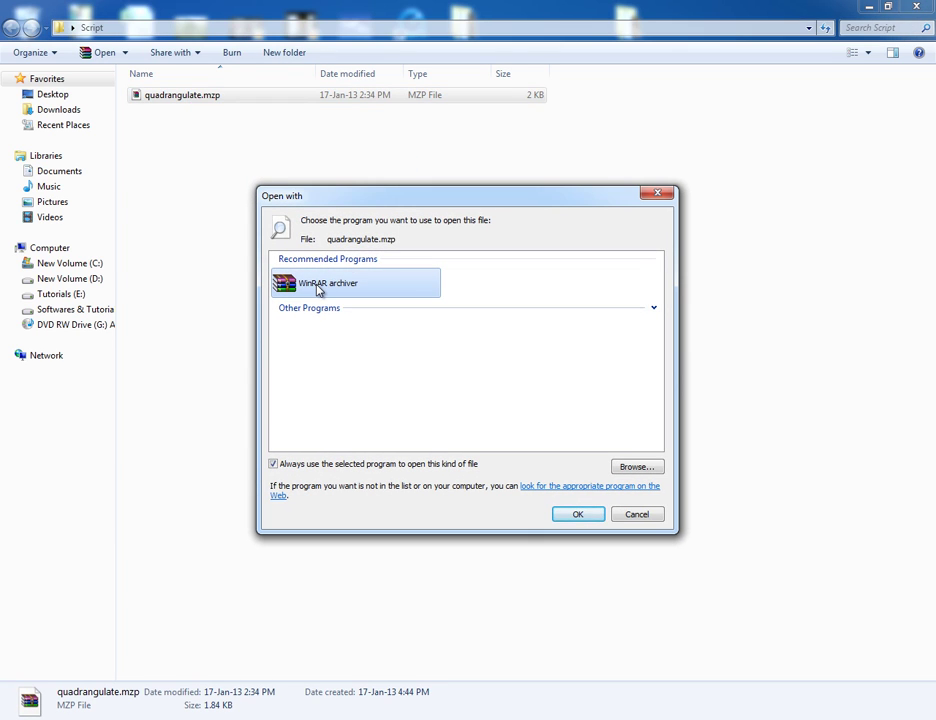
pyautogui.doubleClick(316, 289)
pyautogui.click(242, 206)
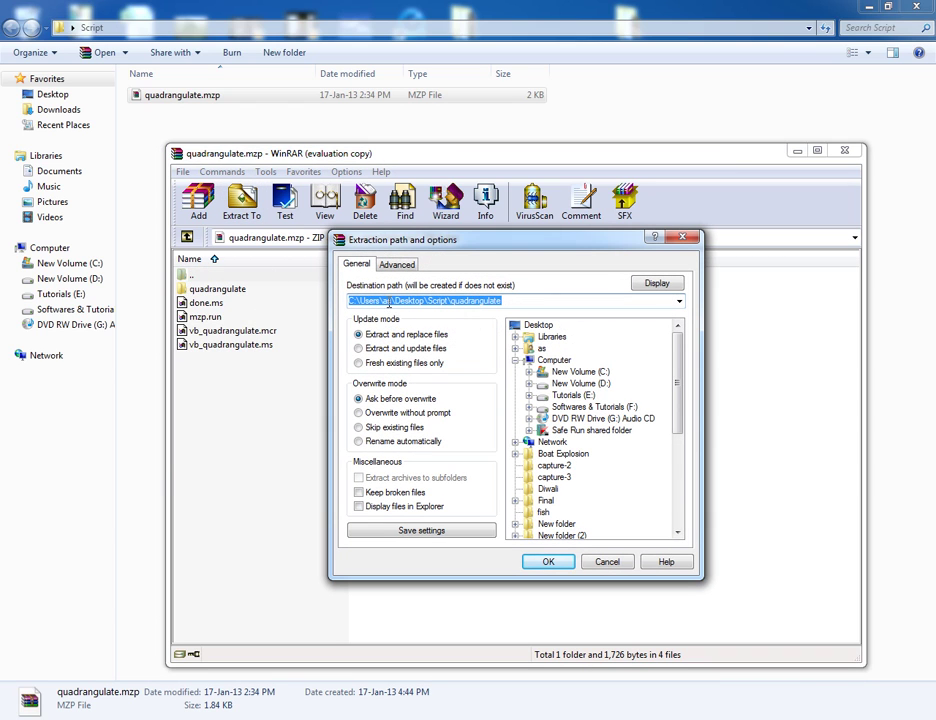
pyautogui.click(541, 562)
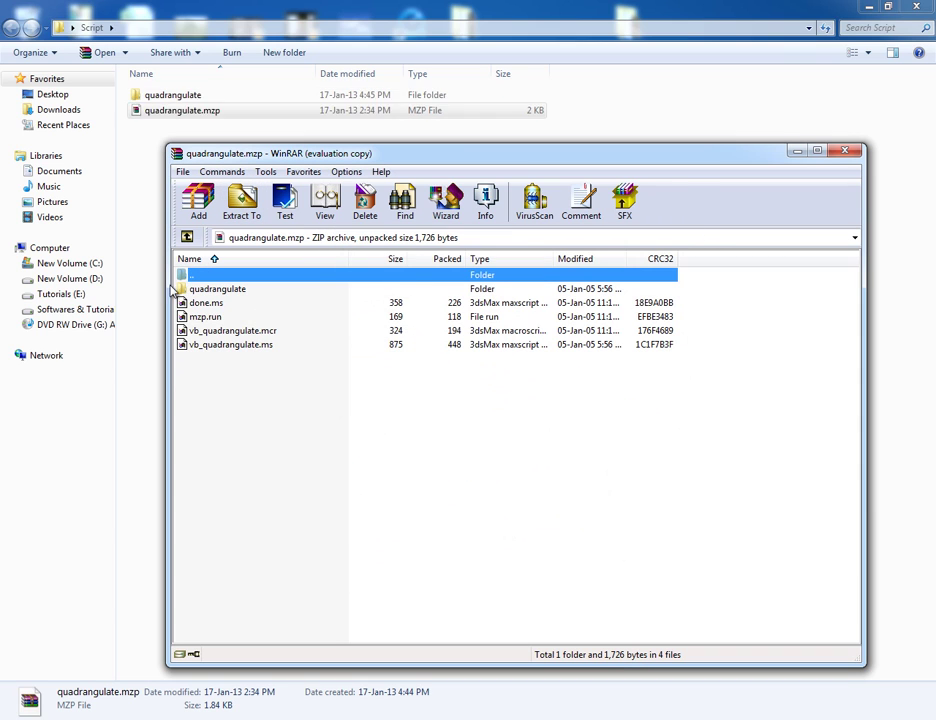
pyautogui.click(845, 150)
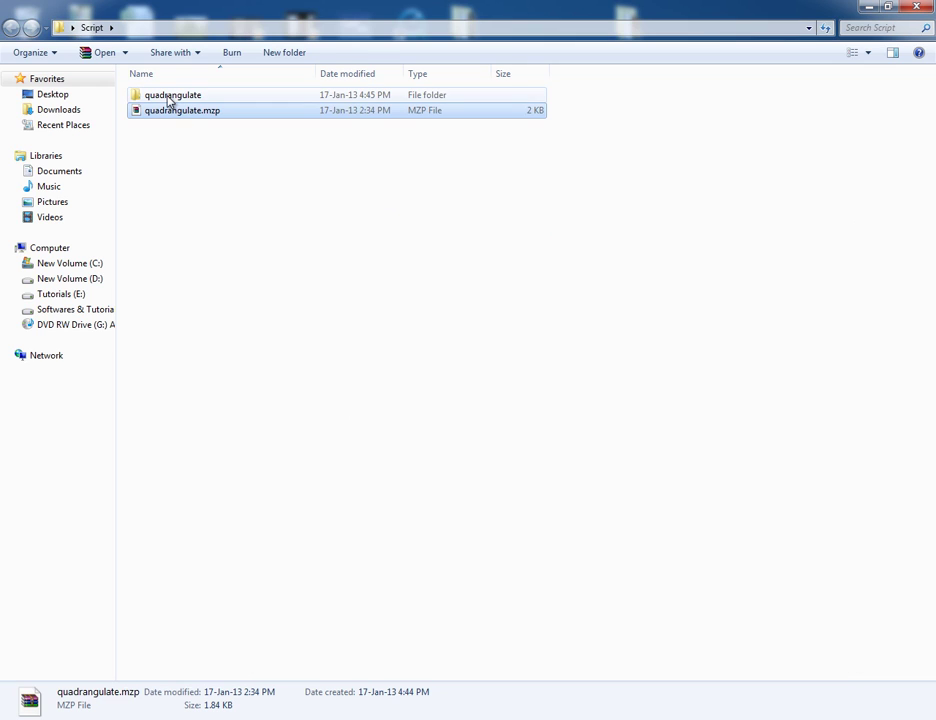
# Step: Copy all five items from the extracted quadrangulate folder
pyautogui.doubleClick(169, 97)
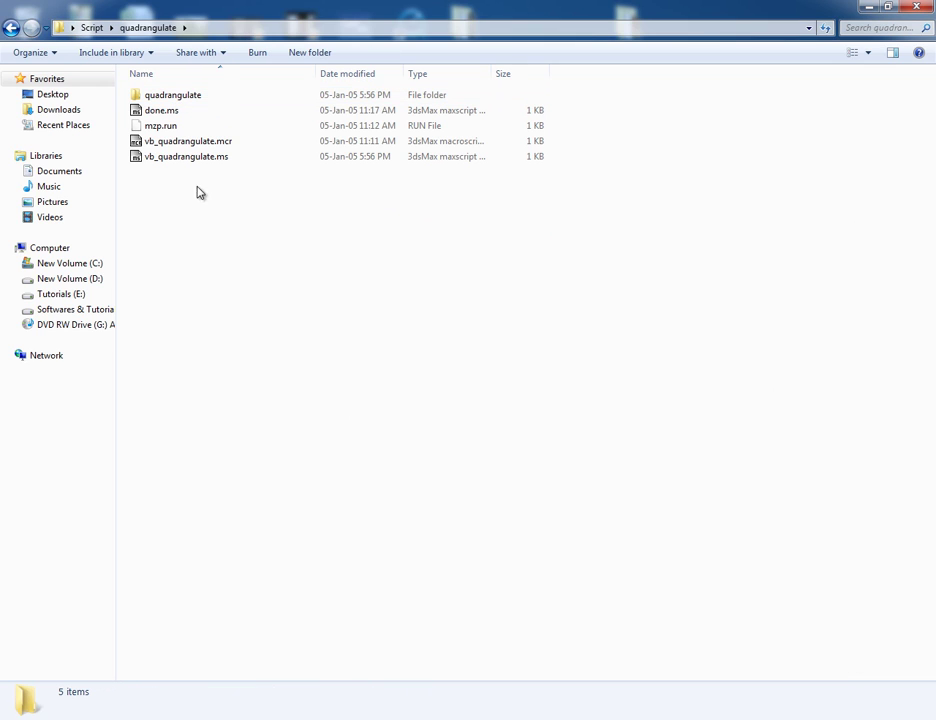
pyautogui.moveTo(140, 203); pyautogui.dragTo(205, 75)
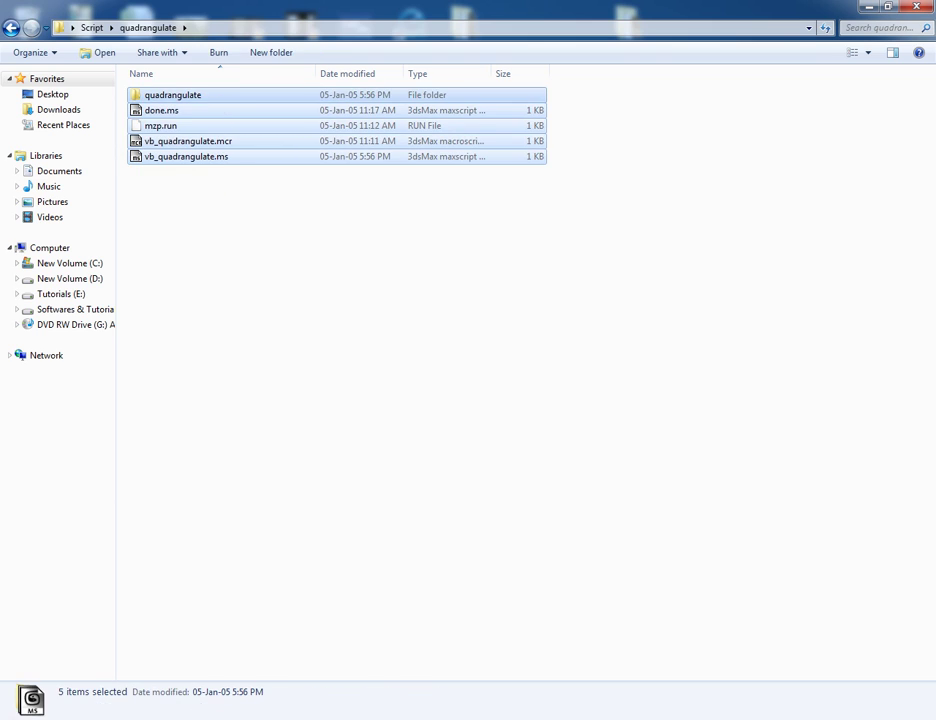
pyautogui.press('super')
# Step: Paste them into C:\Program Files (x86)\Autodesk\3ds Max 2012\Scripts, granting administrator permission
pyautogui.click(245, 459)
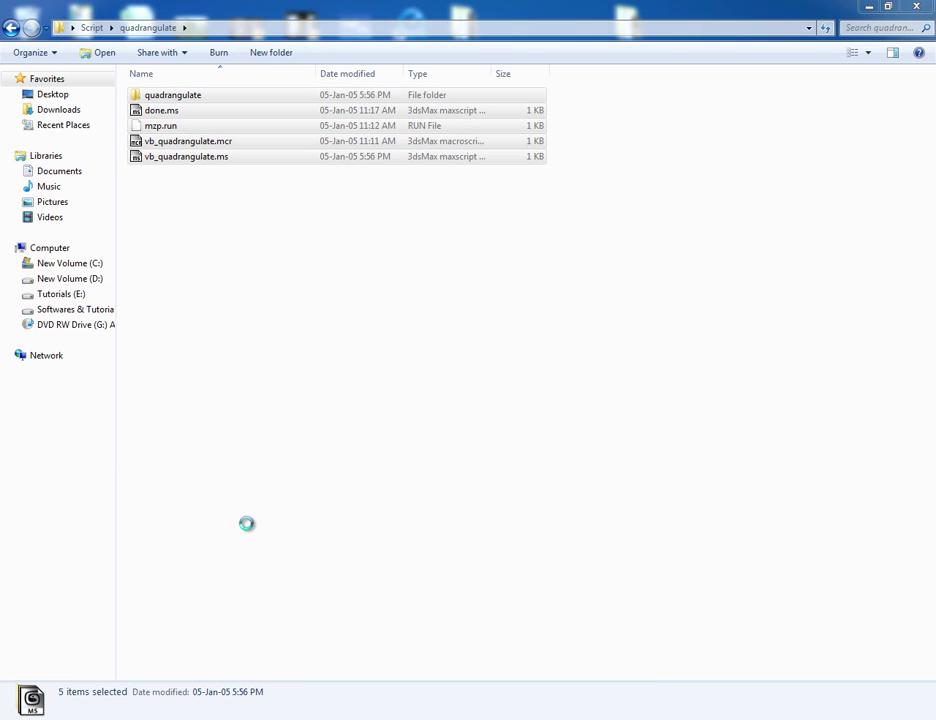
pyautogui.doubleClick(447, 316)
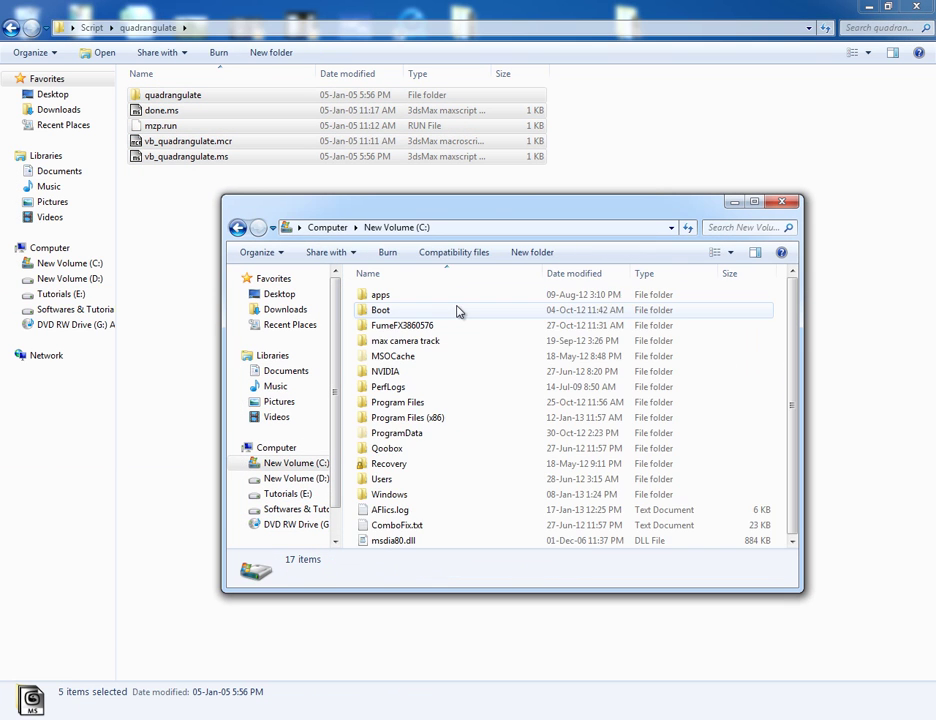
pyautogui.doubleClick(430, 420)
pyautogui.doubleClick(398, 390)
pyautogui.doubleClick(390, 295)
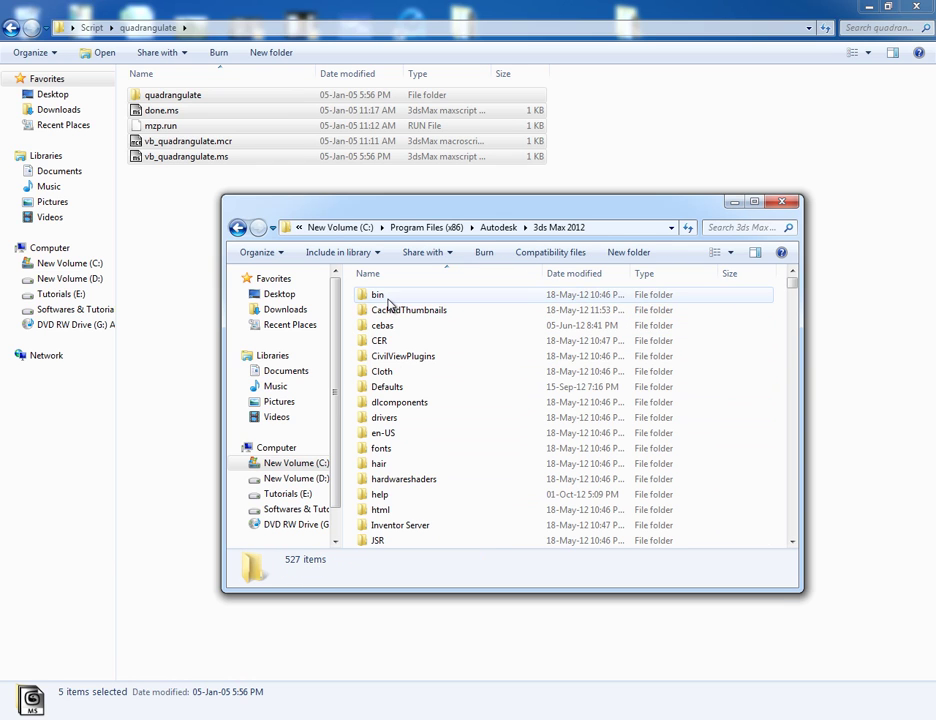
pyautogui.press('s')
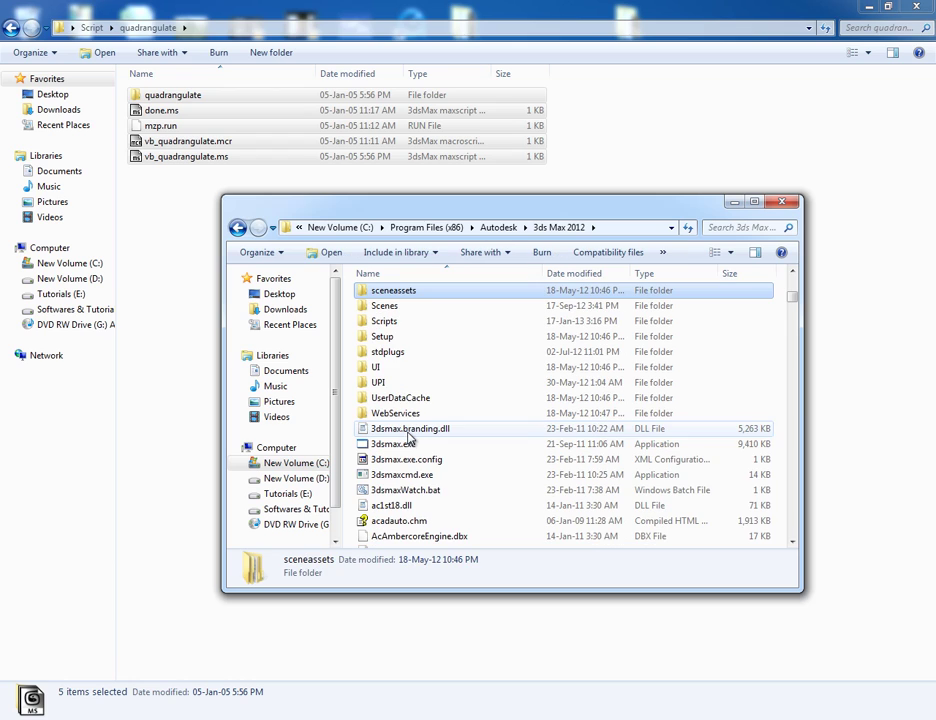
pyautogui.doubleClick(385, 321)
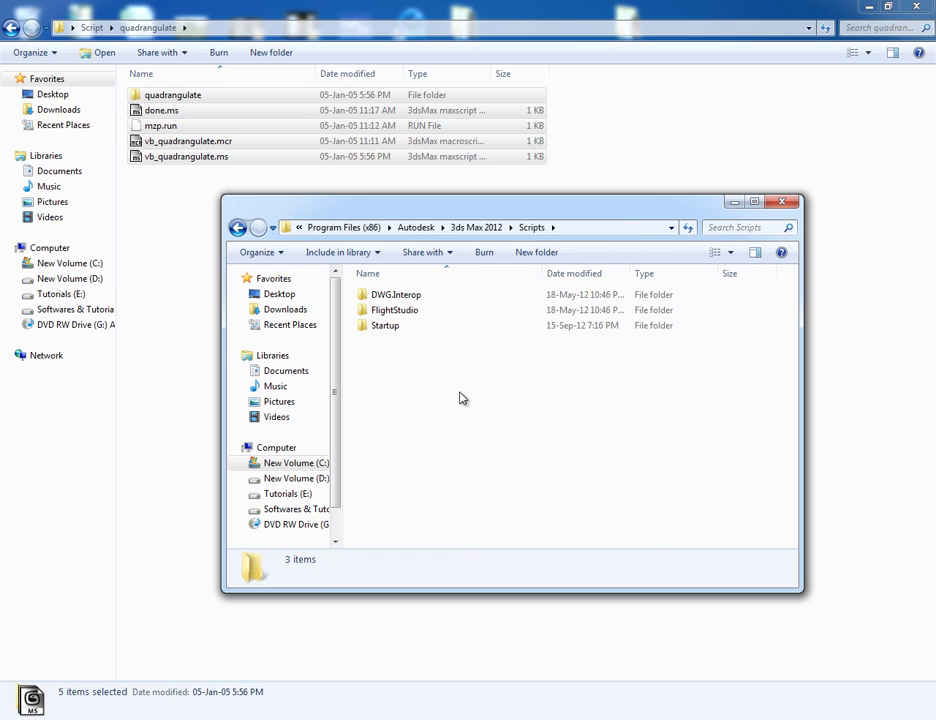
pyautogui.rightClick(385, 385)
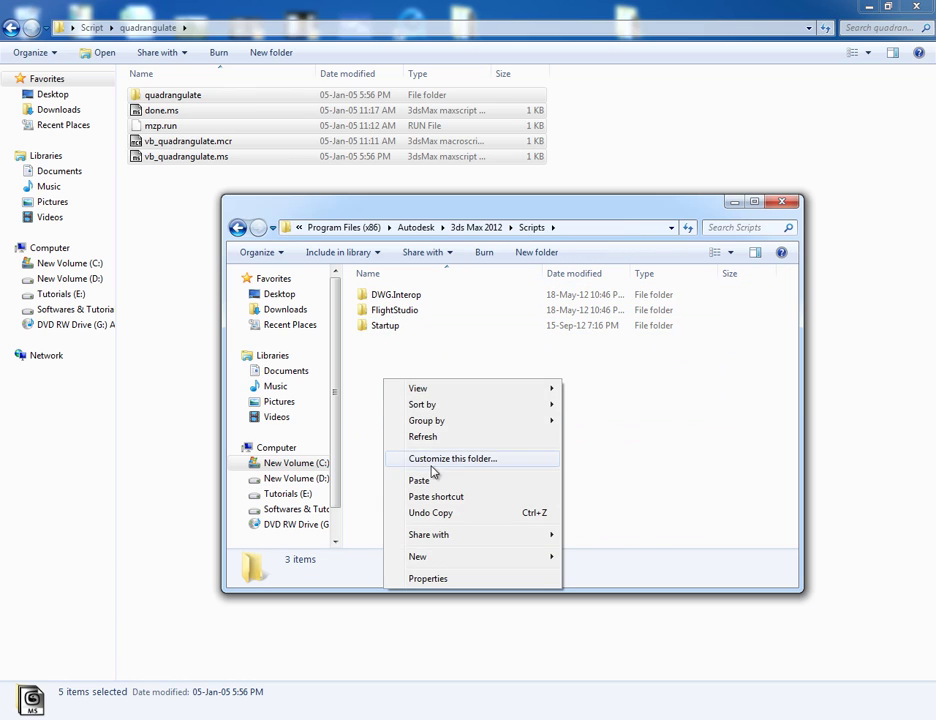
pyautogui.click(434, 540)
pyautogui.click(451, 415)
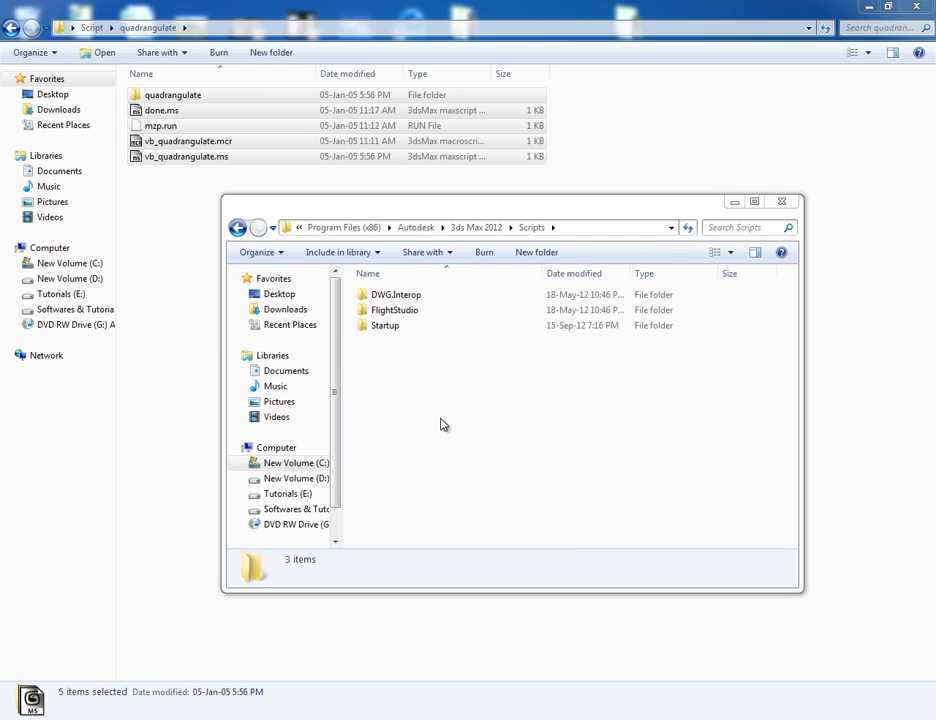
pyautogui.click(388, 470)
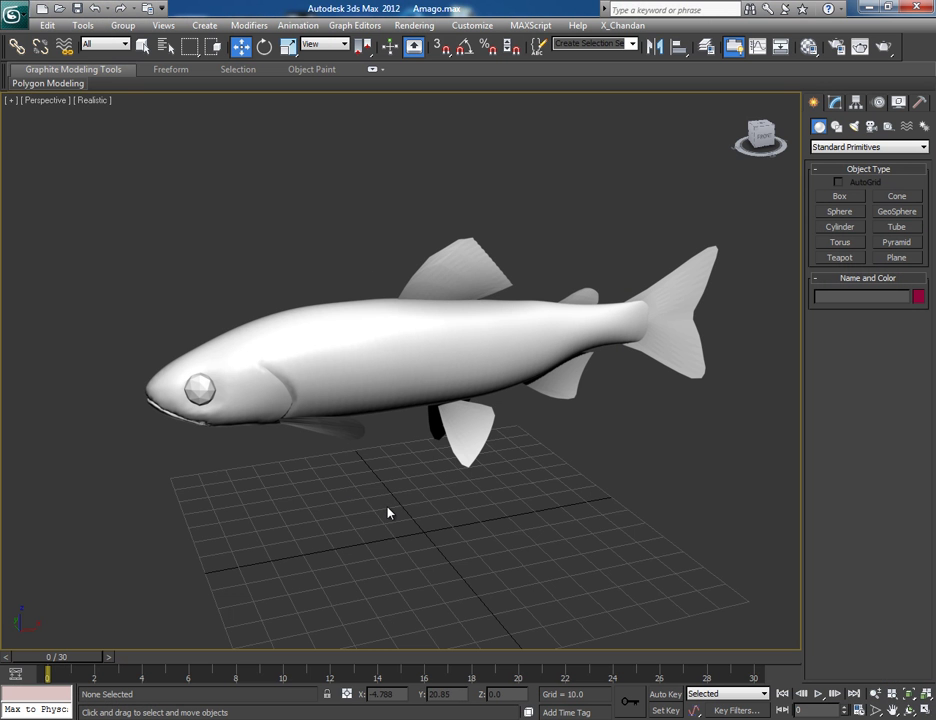
# Step: In wireframe, select the fish body and delete its MeshSmooth modifier
pyautogui.keyDown('alt'); pyautogui.moveTo(389, 510); pyautogui.dragTo(353, 521, button='middle'); pyautogui.keyUp('alt')
pyautogui.press('F3')
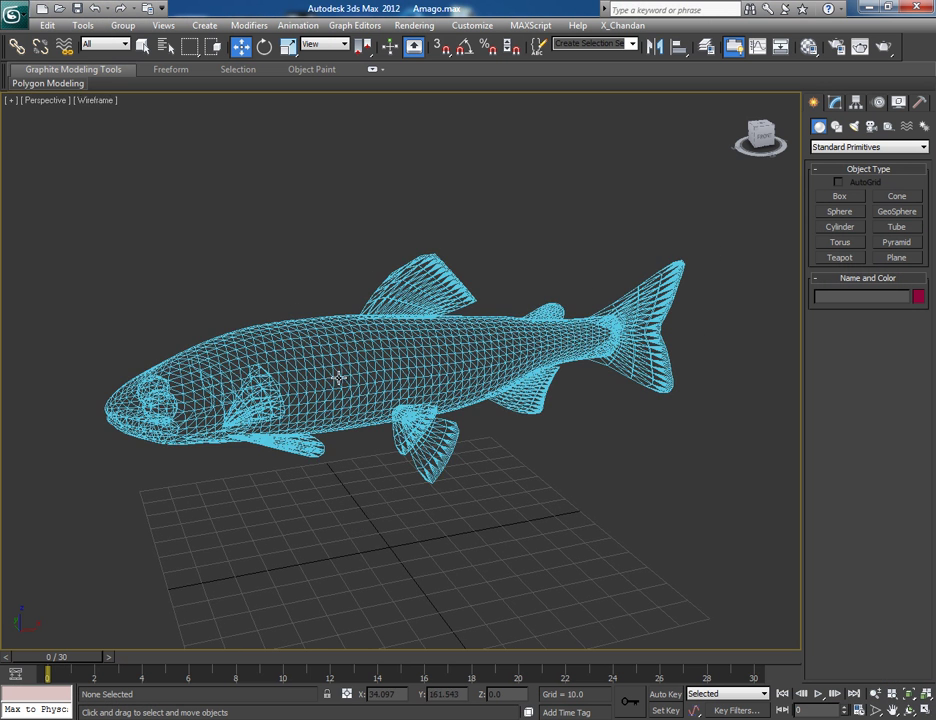
pyautogui.click(328, 363)
pyautogui.scroll(3, 538, 470)
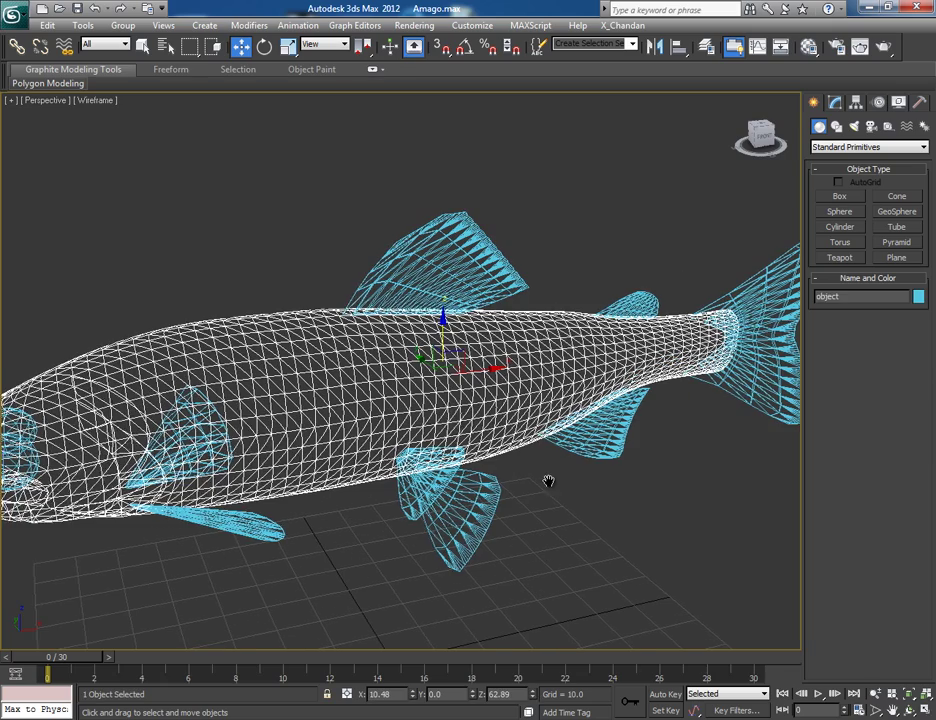
pyautogui.keyDown('alt'); pyautogui.moveTo(547, 485); pyautogui.dragTo(593, 460, button='middle'); pyautogui.keyUp('alt')
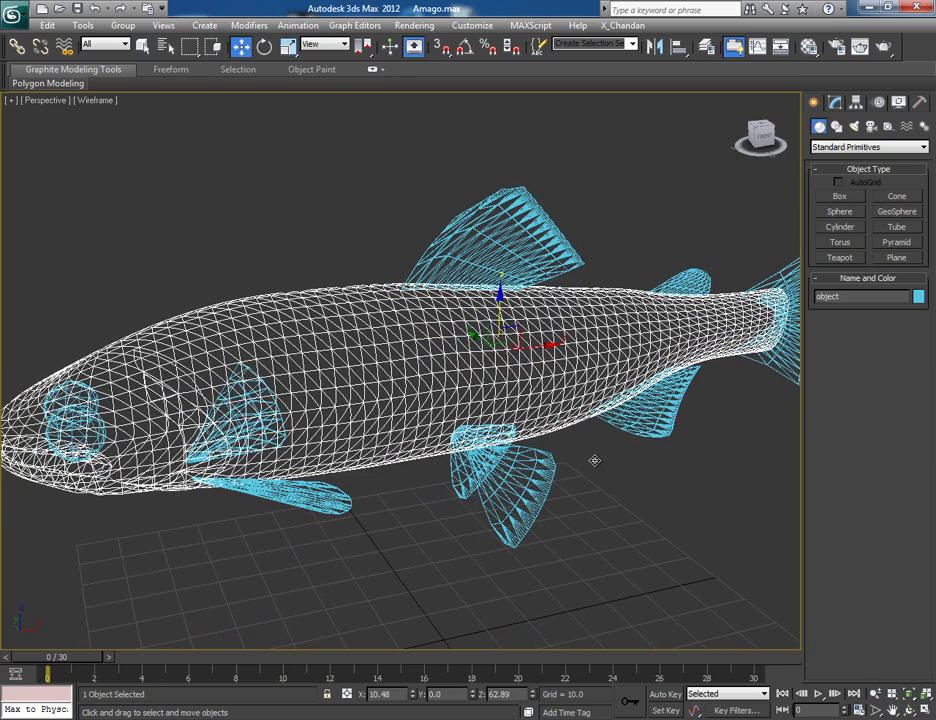
pyautogui.click(836, 105)
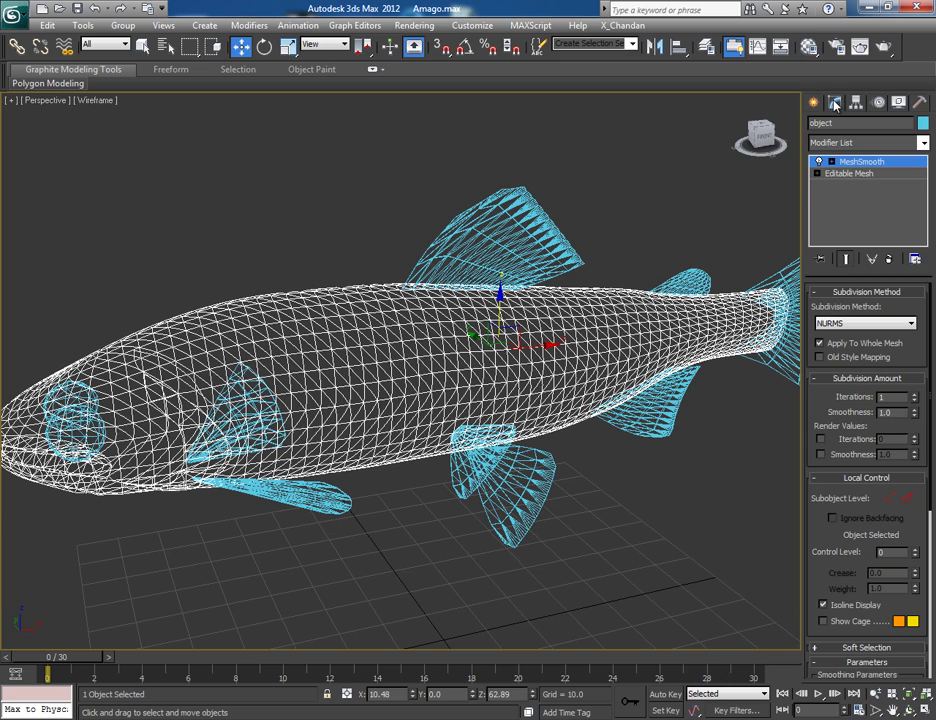
pyautogui.rightClick(852, 163)
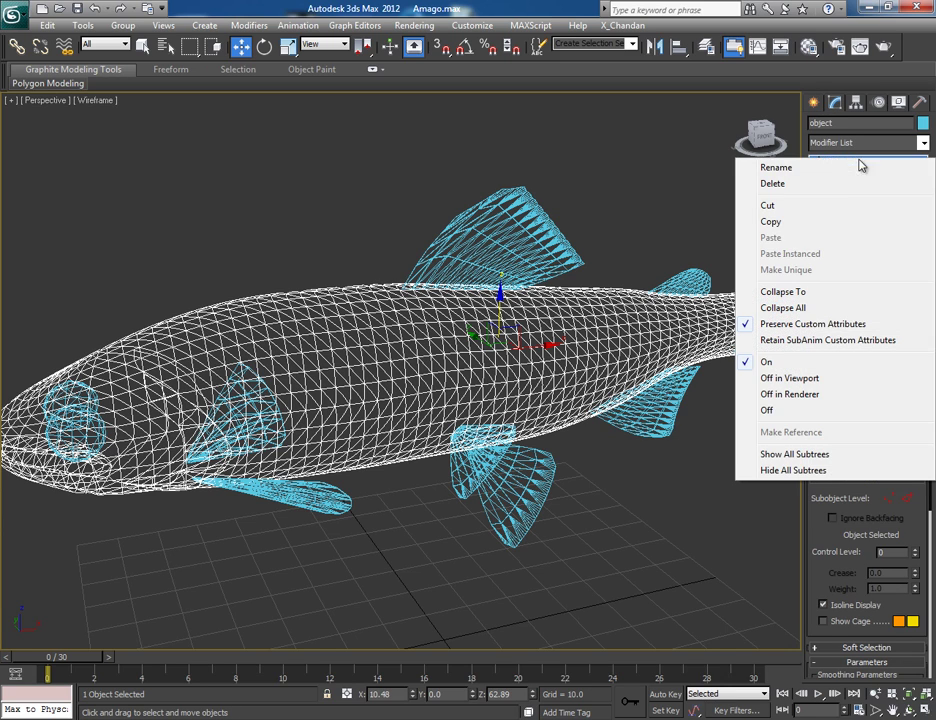
pyautogui.click(818, 186)
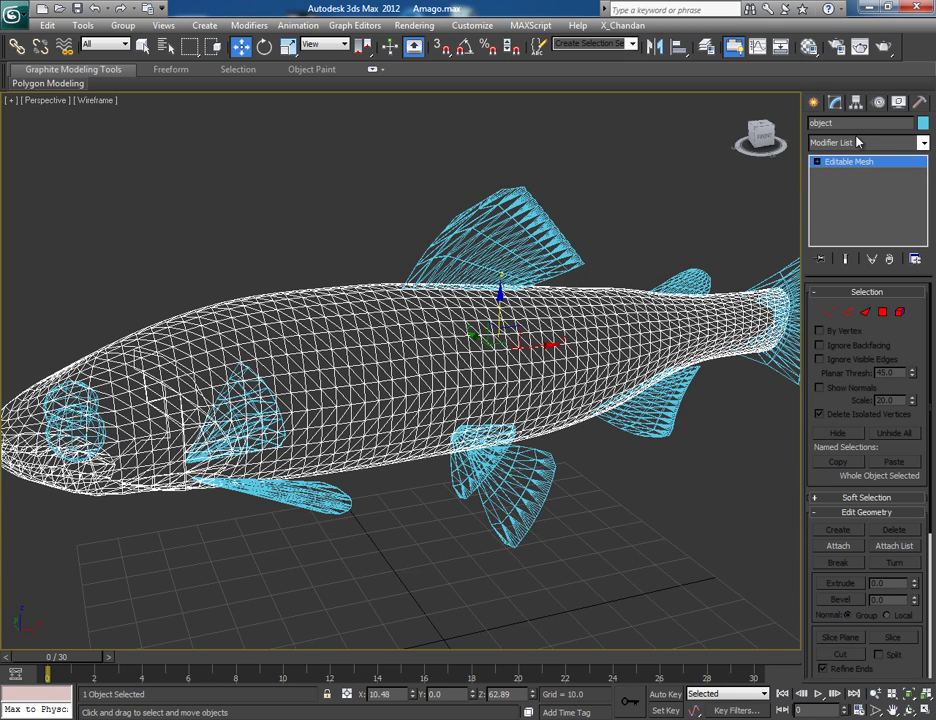
# Step: Convert the fish body from Editable Mesh to Editable Poly
pyautogui.rightClick(872, 215)
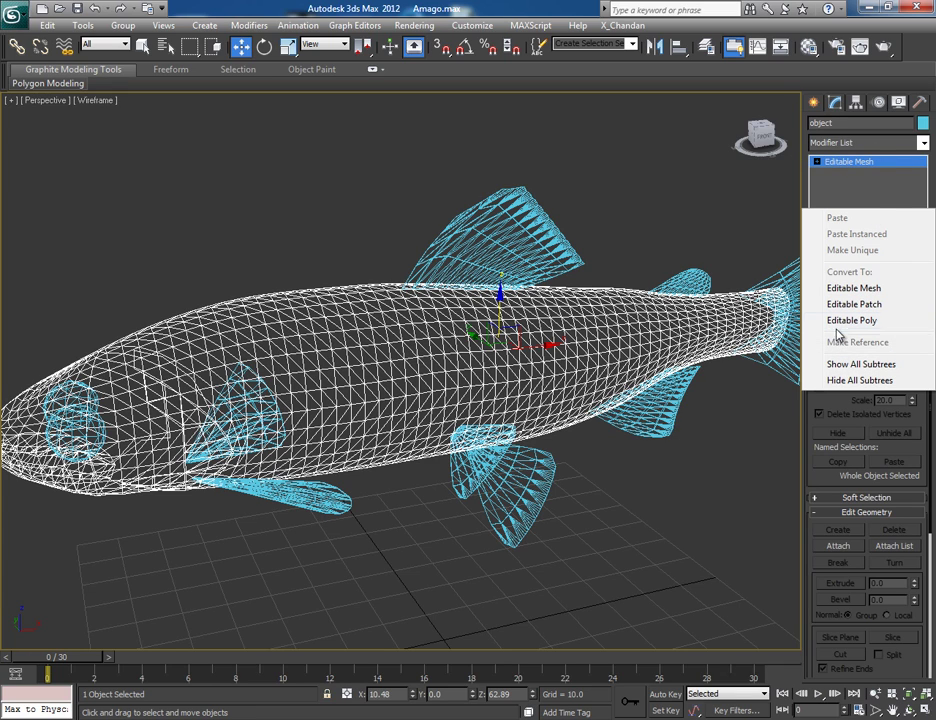
pyautogui.click(838, 322)
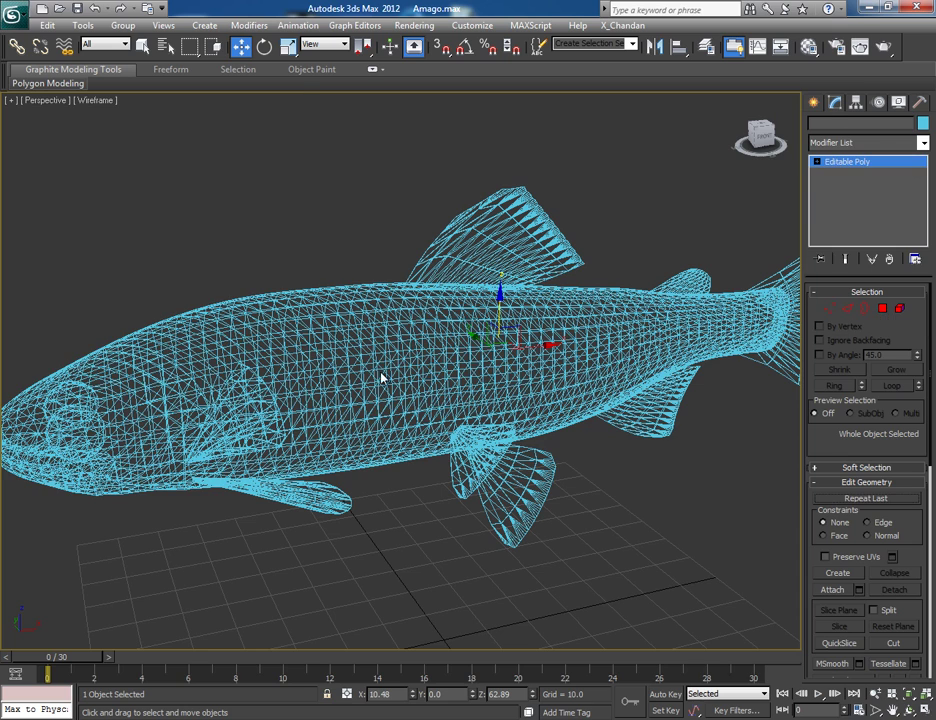
pyautogui.click(379, 366)
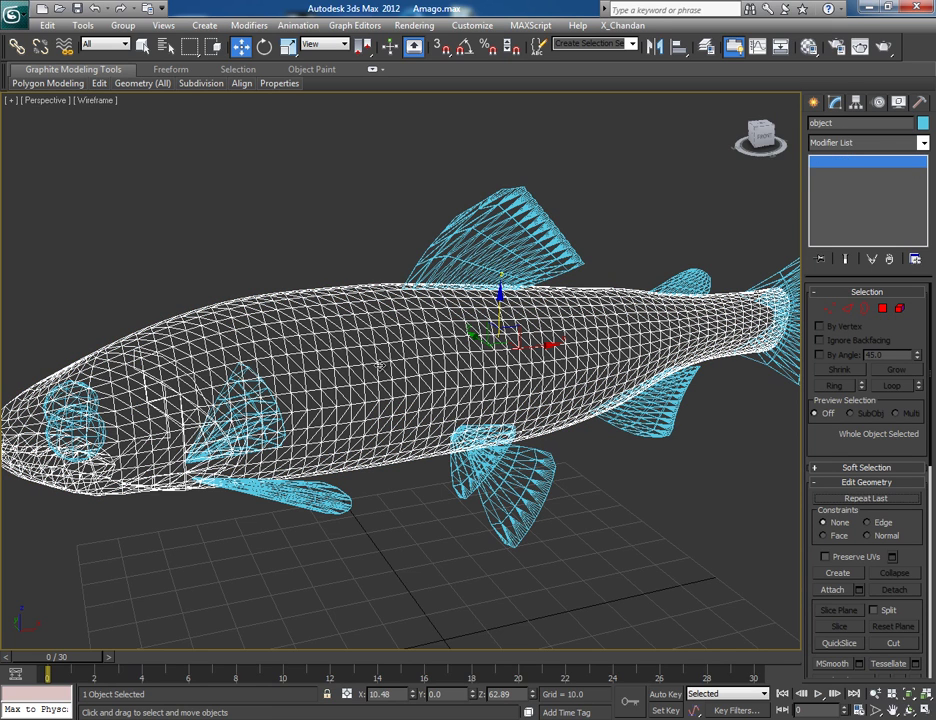
pyautogui.click(531, 26)
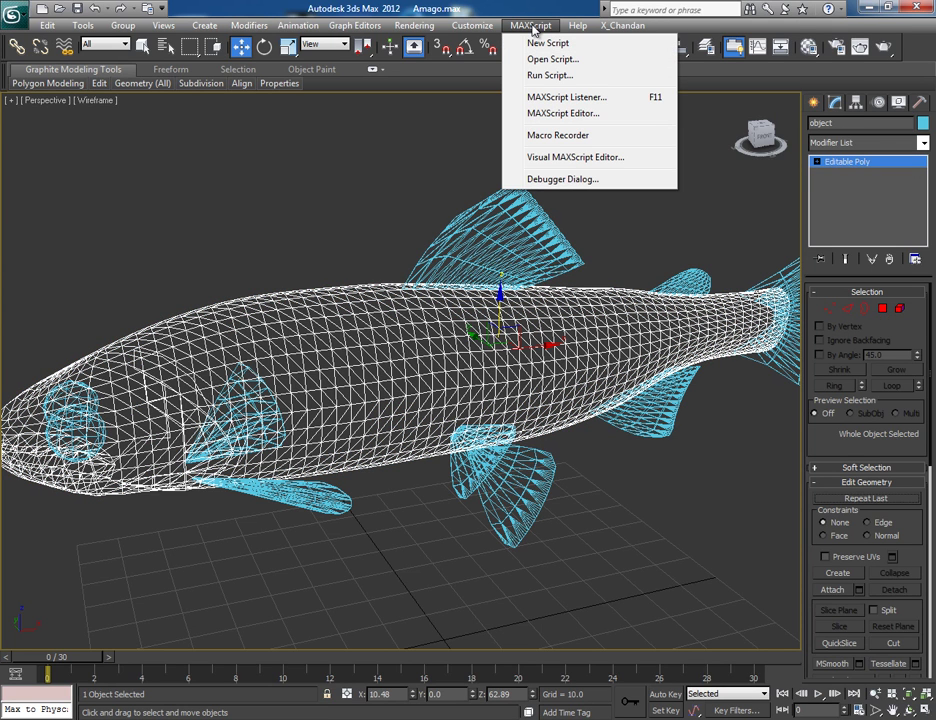
# Step: Run vb_quadrangulate.ms from the Scripts folder on the fish body via MAXScript > Run Script
pyautogui.click(550, 76)
pyautogui.moveTo(163, 13); pyautogui.dragTo(251, 35)
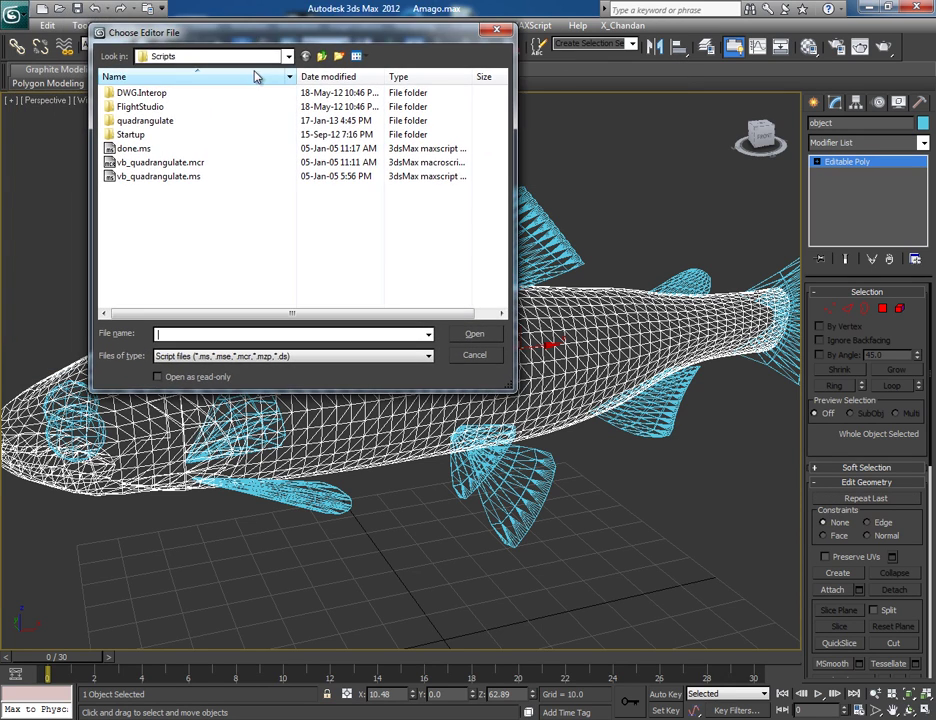
pyautogui.doubleClick(155, 183)
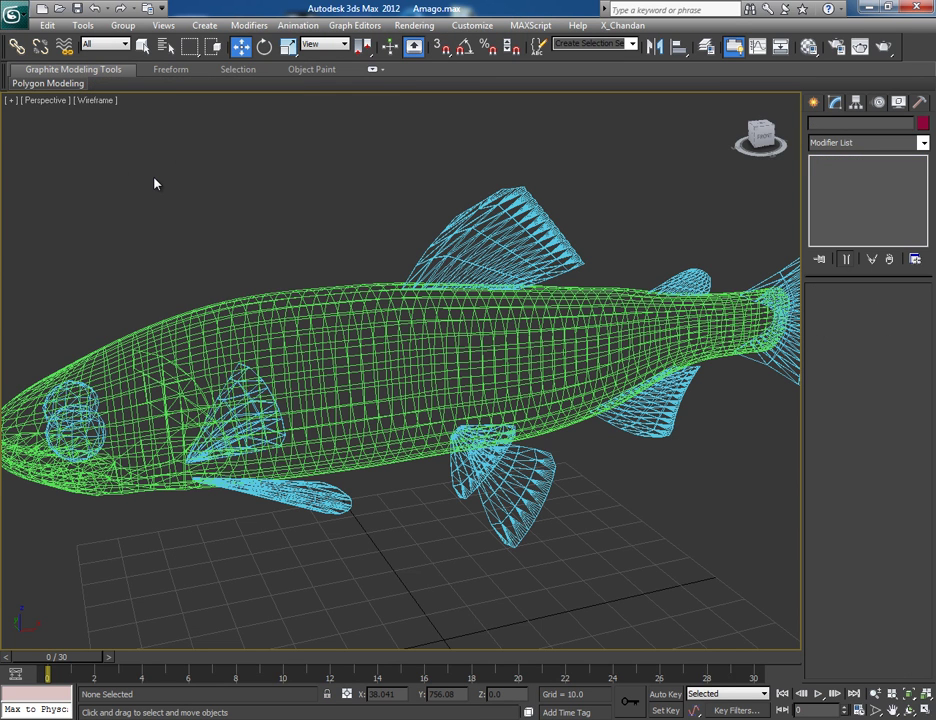
# Step: Select the dorsal fin in wireframe and run vb_quadrangulate.ms on it
pyautogui.click(335, 300)
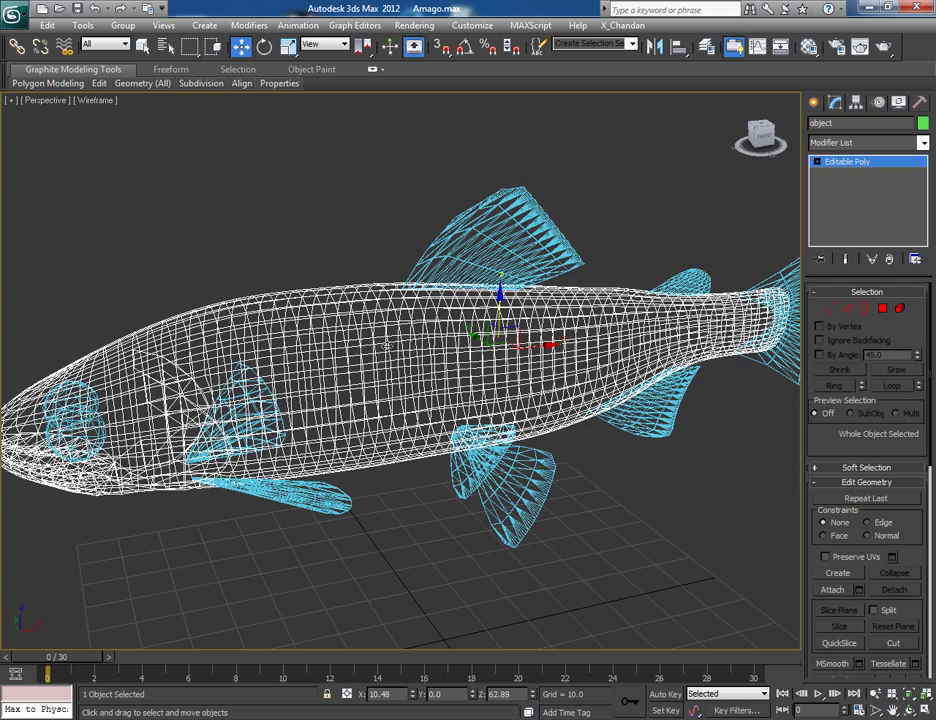
pyautogui.press('F3')
pyautogui.press('F4')
pyautogui.press('F3')
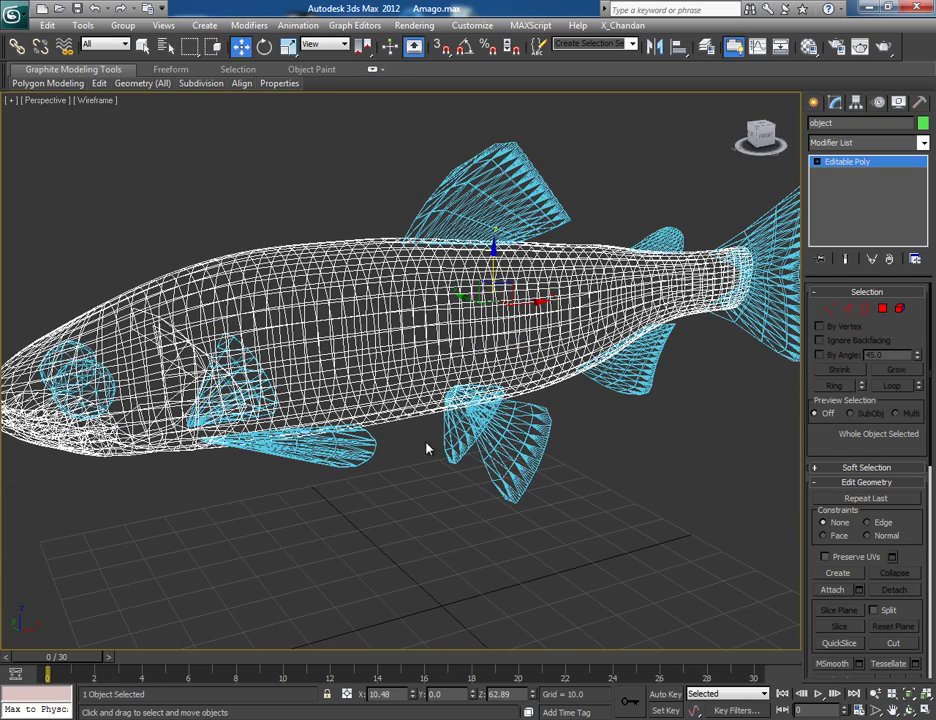
pyautogui.click(505, 205)
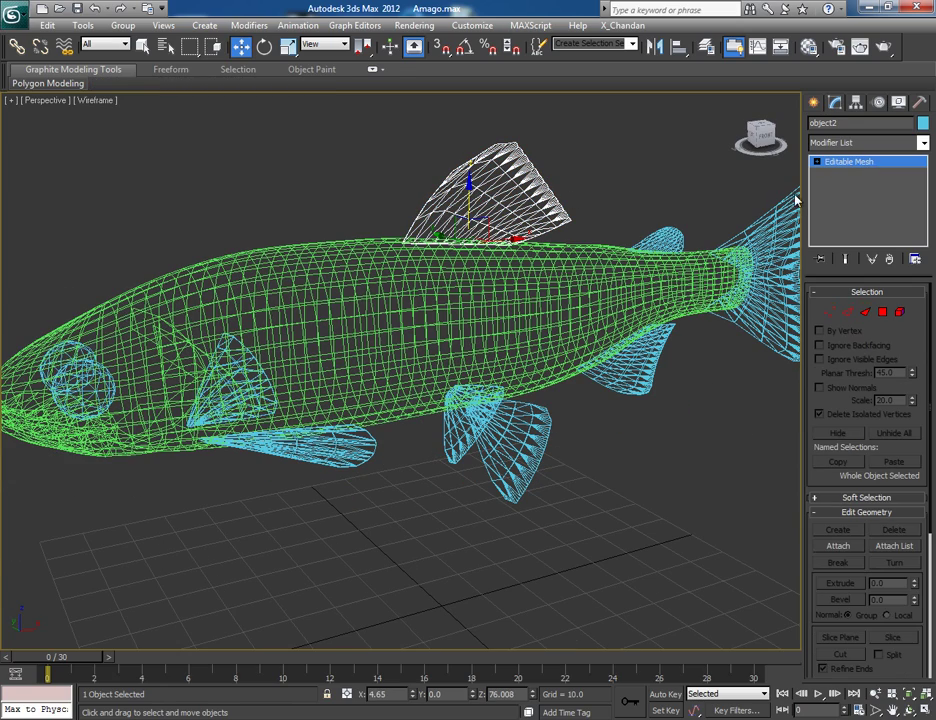
pyautogui.click(530, 25)
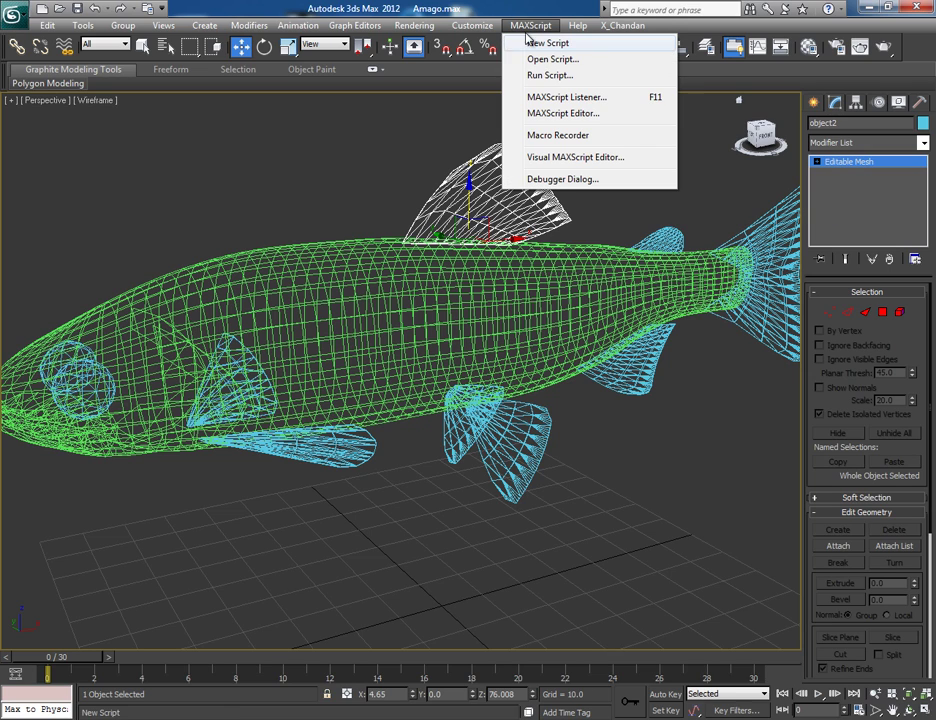
pyautogui.click(549, 76)
pyautogui.doubleClick(171, 186)
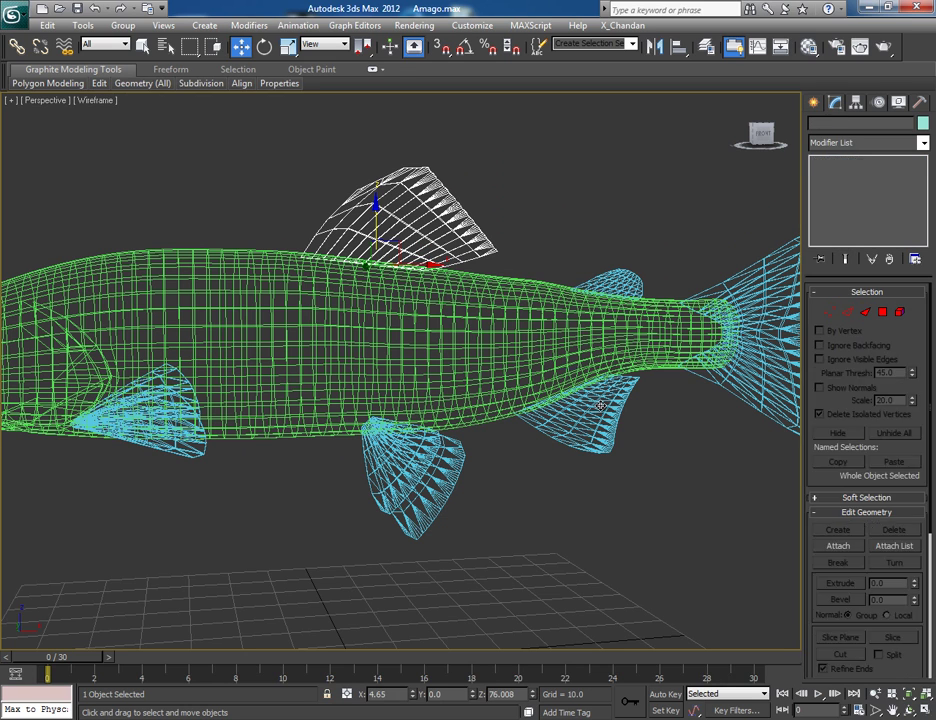
# Step: Select the tail plus the rear dorsal, lower, pelvic and pectoral fins together
pyautogui.click(601, 405)
pyautogui.keyDown('ctrl'); pyautogui.click(760, 335); pyautogui.keyUp('ctrl')
pyautogui.keyDown('ctrl'); pyautogui.click(615, 282); pyautogui.keyUp('ctrl')
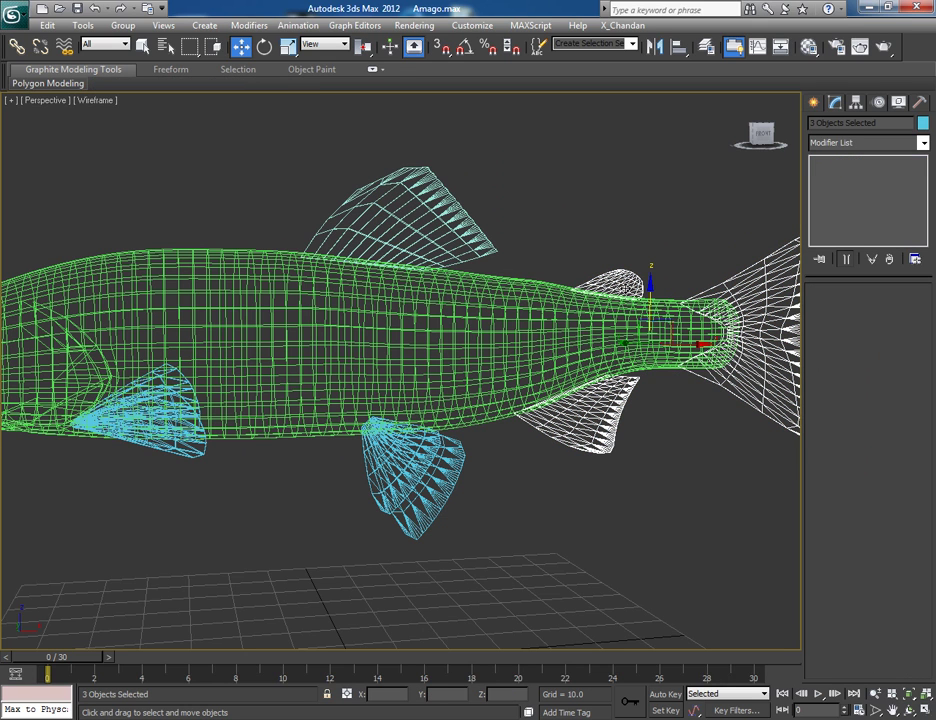
pyautogui.keyDown('ctrl'); pyautogui.click(459, 483); pyautogui.keyUp('ctrl')
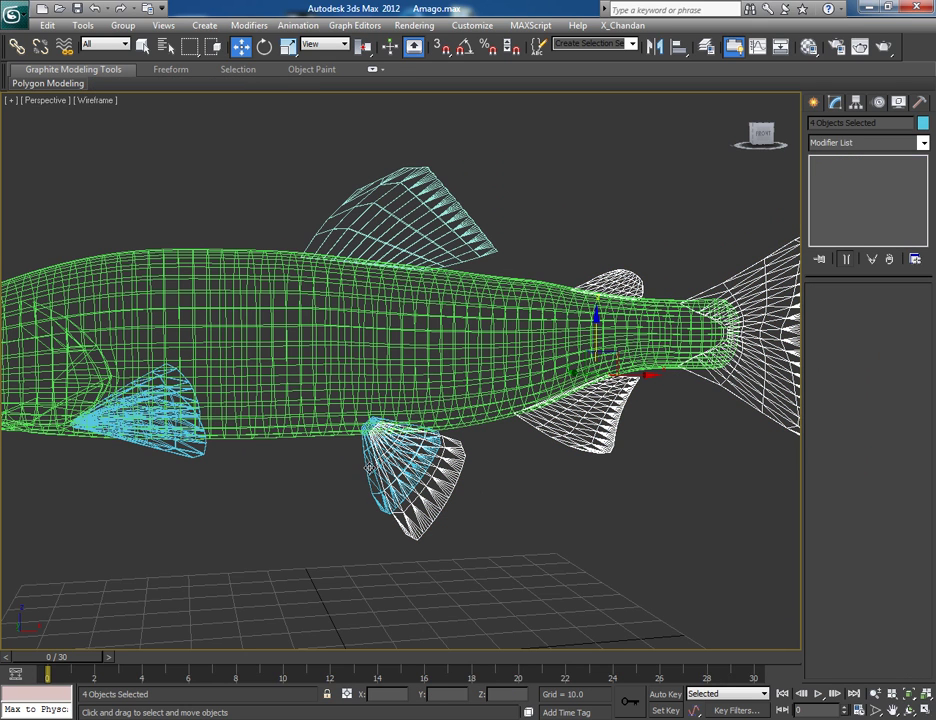
pyautogui.keyDown('ctrl'); pyautogui.click(185, 443); pyautogui.keyUp('ctrl')
pyautogui.keyDown('ctrl'); pyautogui.click(136, 328); pyautogui.keyUp('ctrl')
pyautogui.keyDown('alt'); pyautogui.moveTo(263, 451); pyautogui.dragTo(402, 453, button='middle'); pyautogui.keyUp('alt')
pyautogui.keyDown('ctrl'); pyautogui.click(400, 462); pyautogui.keyUp('ctrl')
pyautogui.keyDown('alt'); pyautogui.moveTo(366, 403); pyautogui.dragTo(259, 386, button='middle'); pyautogui.keyUp('alt')
# Step: Run vb_quadrangulate.ms on the selected fins and tail
pyautogui.click(530, 25)
pyautogui.click(548, 75)
pyautogui.click(152, 178)
pyautogui.doubleClick(152, 178)
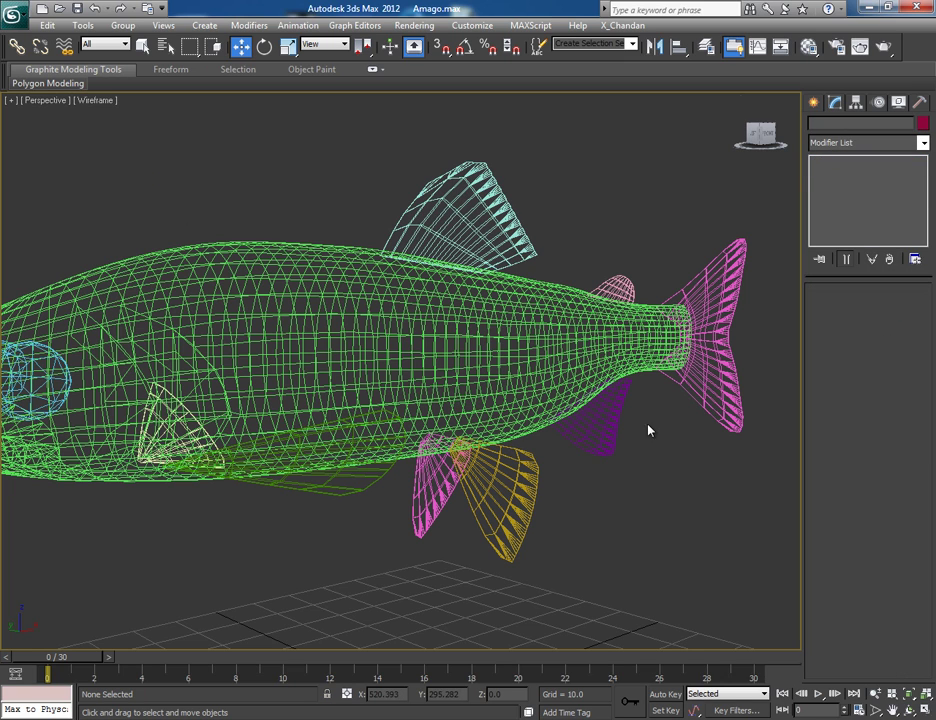
pyautogui.click(225, 262)
pyautogui.keyDown('alt'); pyautogui.moveTo(207, 240); pyautogui.dragTo(329, 311, button='middle'); pyautogui.keyUp('alt')
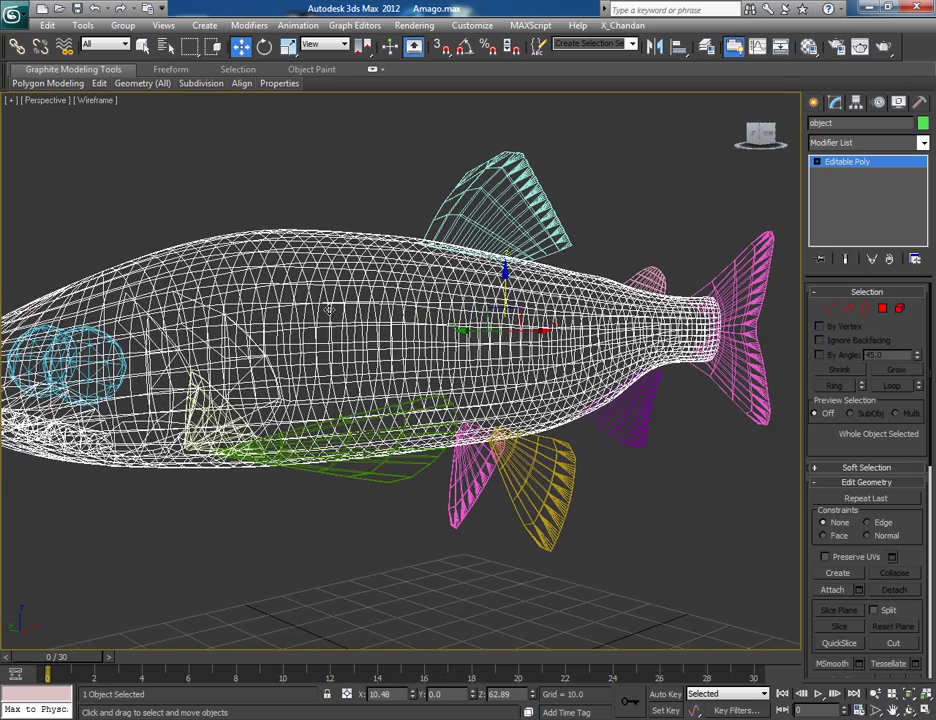
# Step: Show the fish with Realistic shading and Edged Faces to reveal its quad grid
pyautogui.press('F3')
pyautogui.press('F4')
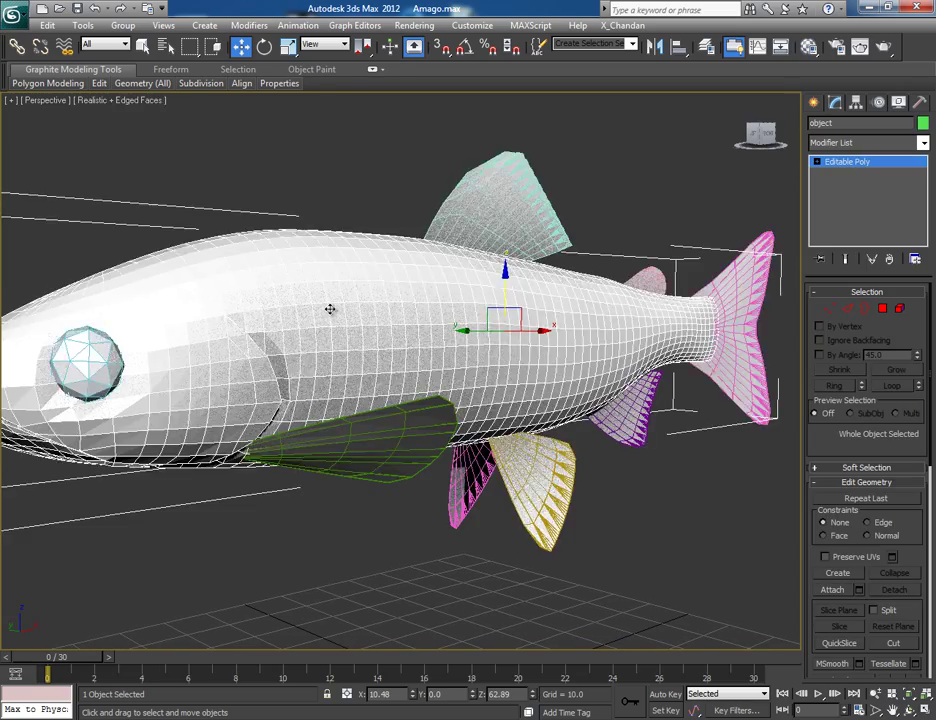